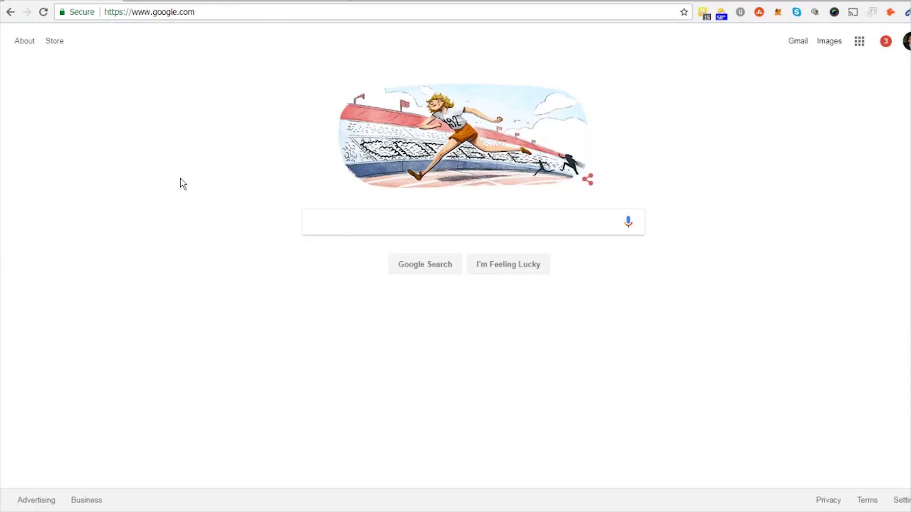
Enter 'best christmas ornaments' in Google's search box and copy the query
{"action": "left_click", "coordinate": [448, 222]}
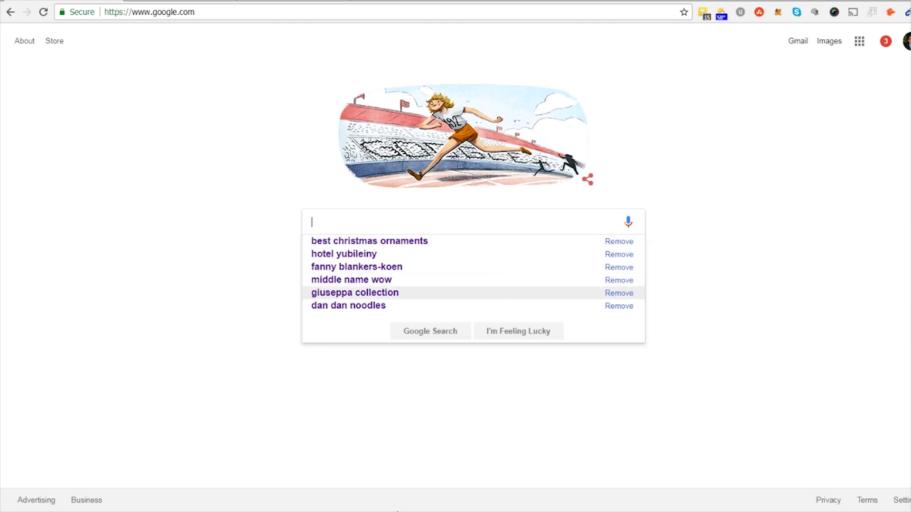
{"action": "type", "text": "best chri"}
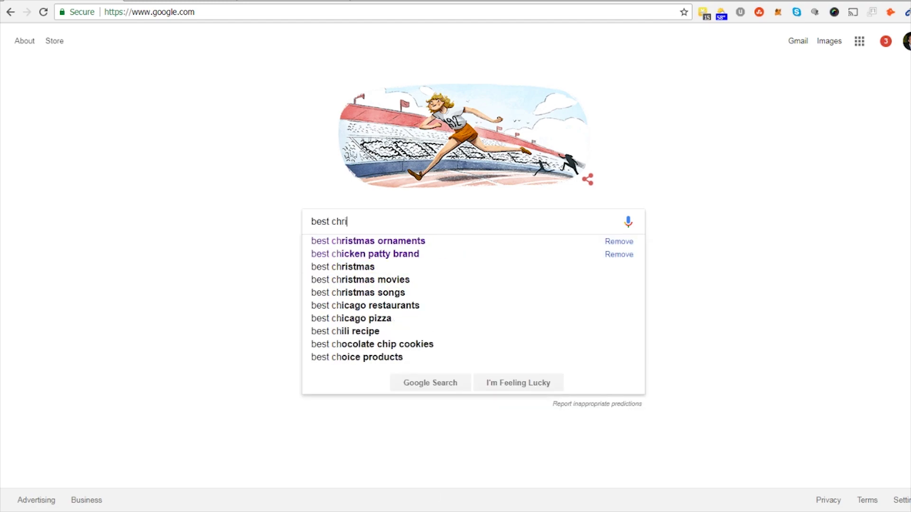
{"action": "type", "text": "stmas orname"}
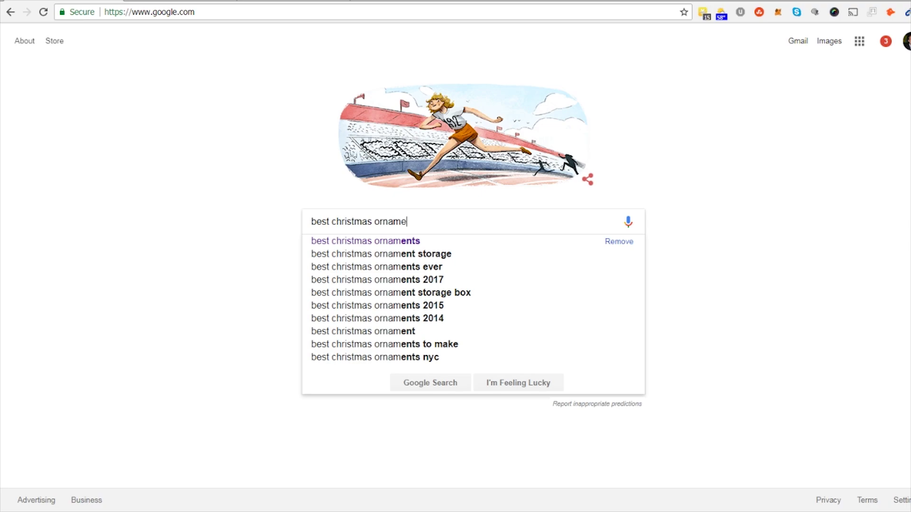
{"action": "type", "text": "nts"}
{"action": "key", "text": "ctrl+a"}
{"action": "key", "text": "ctrl+c"}
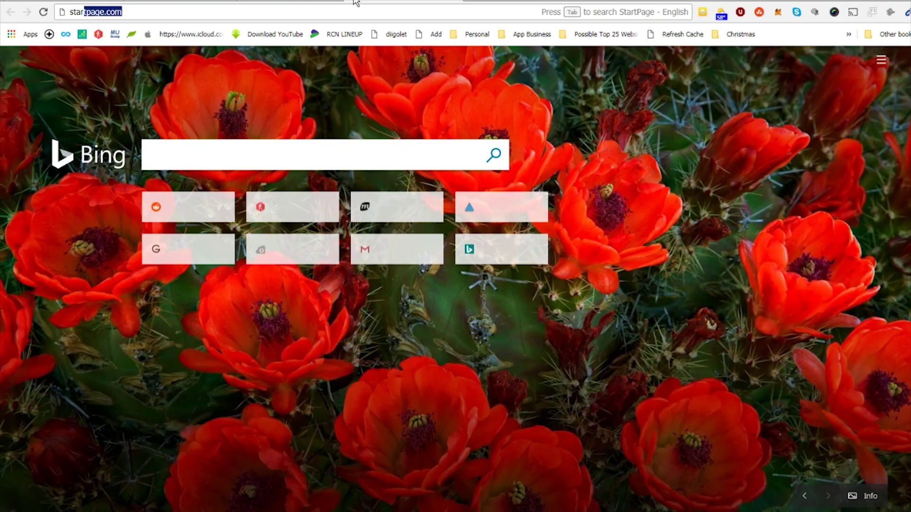
Paste 'best christmas ornaments' into StartPage and run the search
{"action": "key", "text": "Return"}
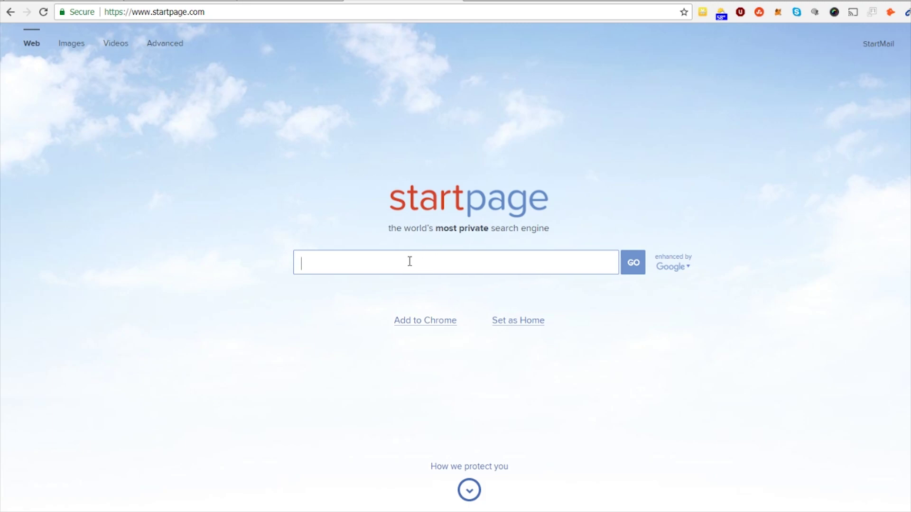
{"action": "key", "text": "ctrl+v"}
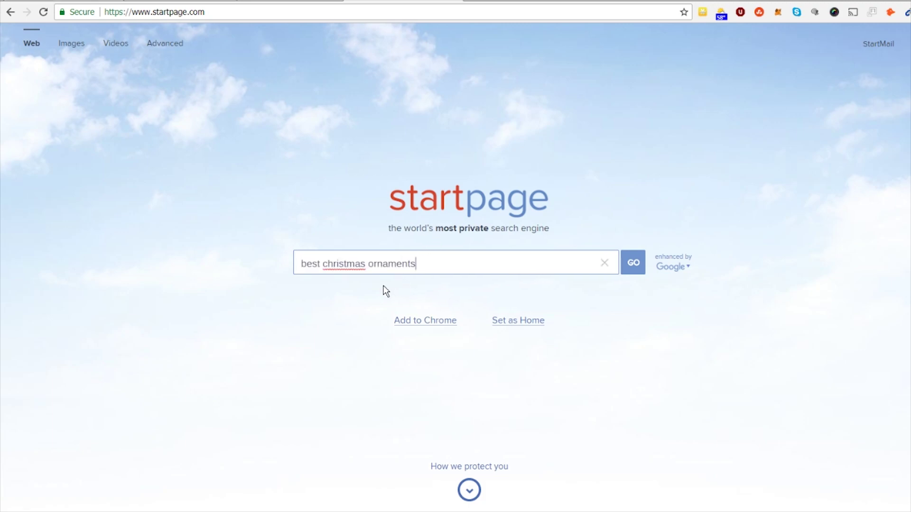
{"action": "key", "text": "Return"}
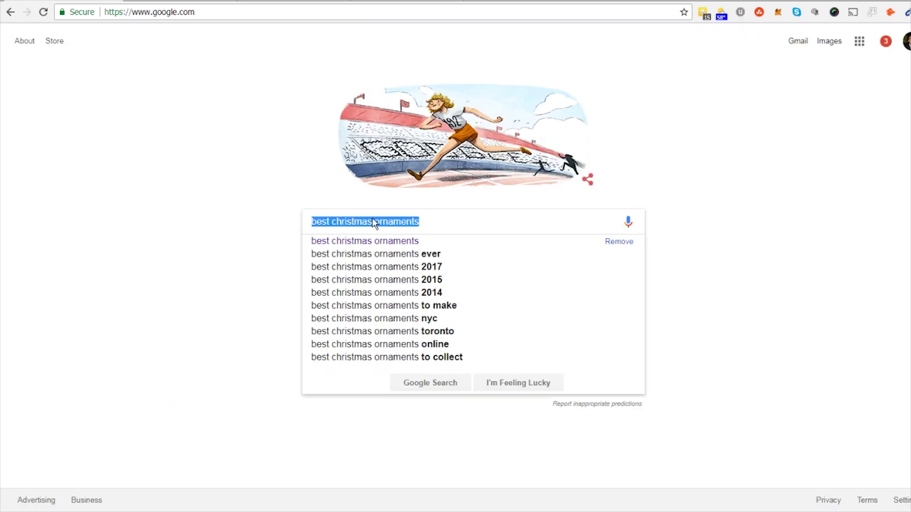
Run 'best christmas ornaments' on Google, skim the results, and return to the StartPage results
{"action": "key", "text": "Return"}
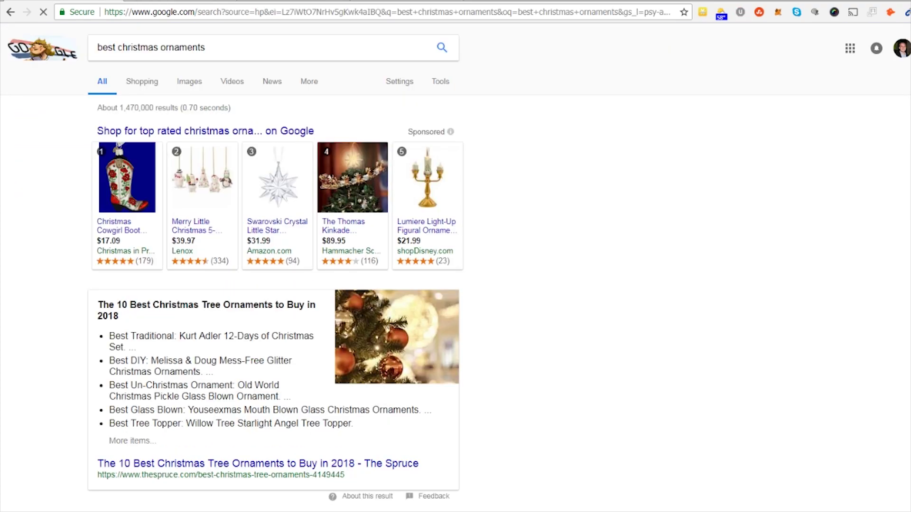
{"action": "scroll", "coordinate": [55, 397], "scroll_direction": "down", "scroll_amount": 6}
{"action": "scroll", "coordinate": [102, 369], "scroll_direction": "down", "scroll_amount": 2}
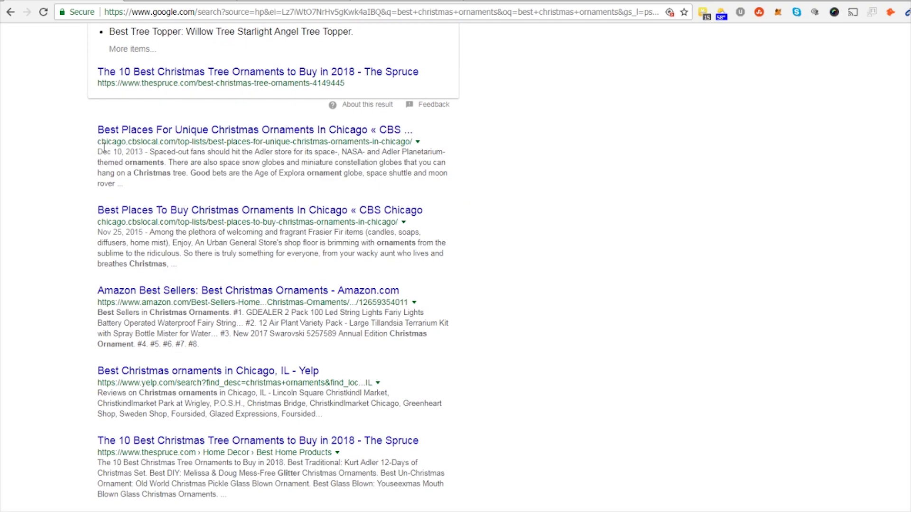
{"action": "left_click", "coordinate": [140, 6]}
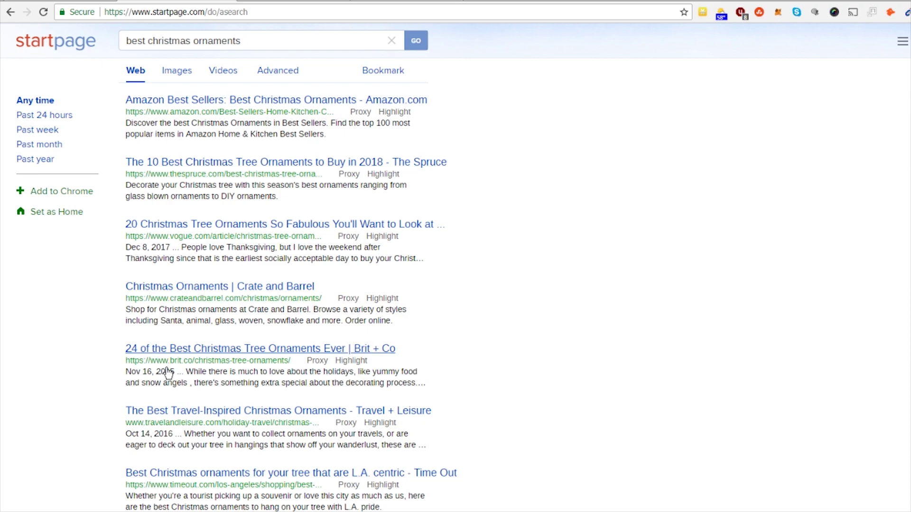
Page through the StartPage results to page 3
{"action": "scroll", "coordinate": [292, 303], "scroll_direction": "down", "scroll_amount": 7}
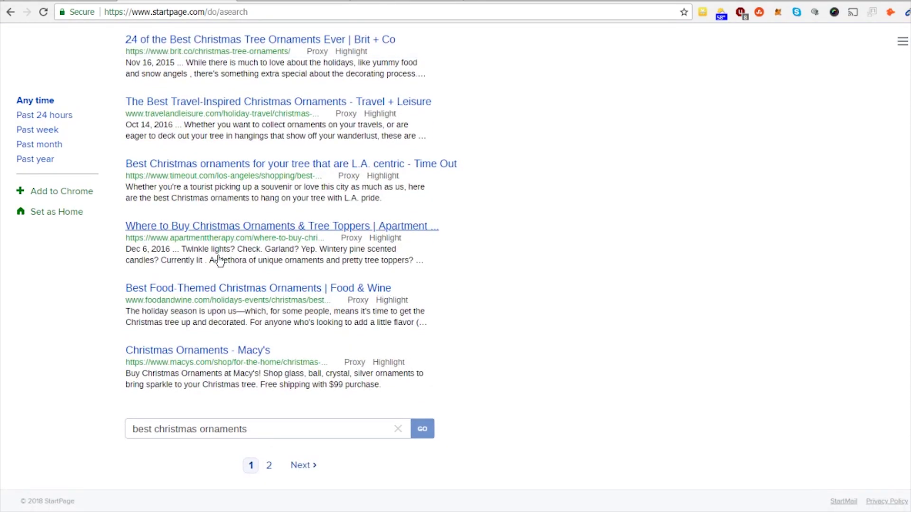
{"action": "left_click", "coordinate": [270, 467]}
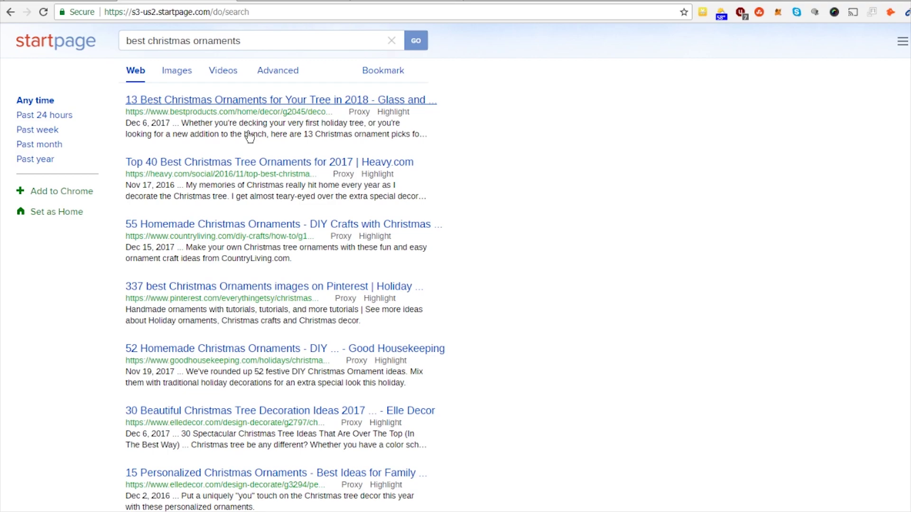
{"action": "scroll", "coordinate": [417, 280], "scroll_direction": "down", "scroll_amount": 6}
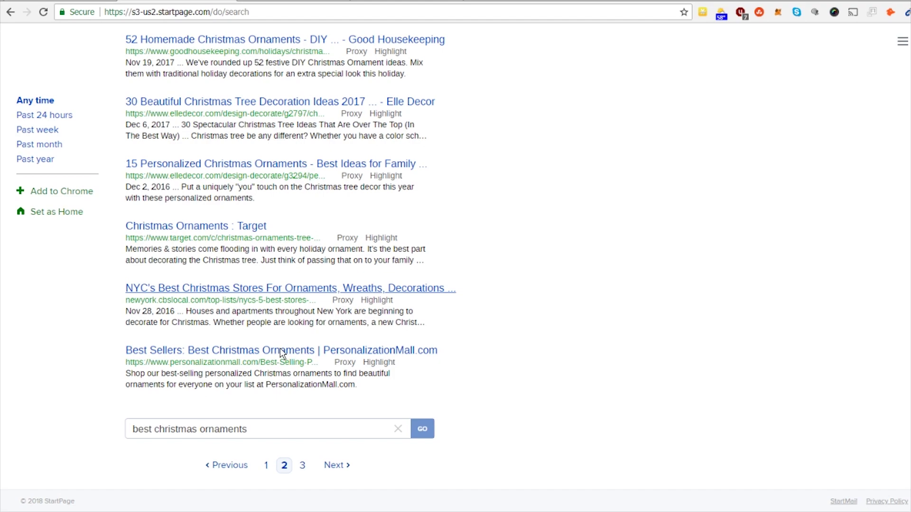
{"action": "left_click", "coordinate": [302, 465]}
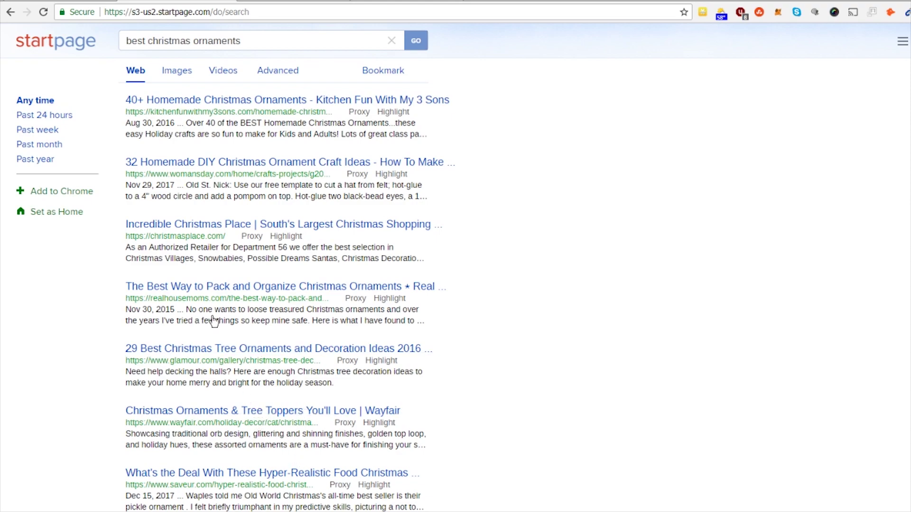
Copy the christmasplace.com link address and switch to the Ahrefs dashboard
{"action": "right_click", "coordinate": [179, 229]}
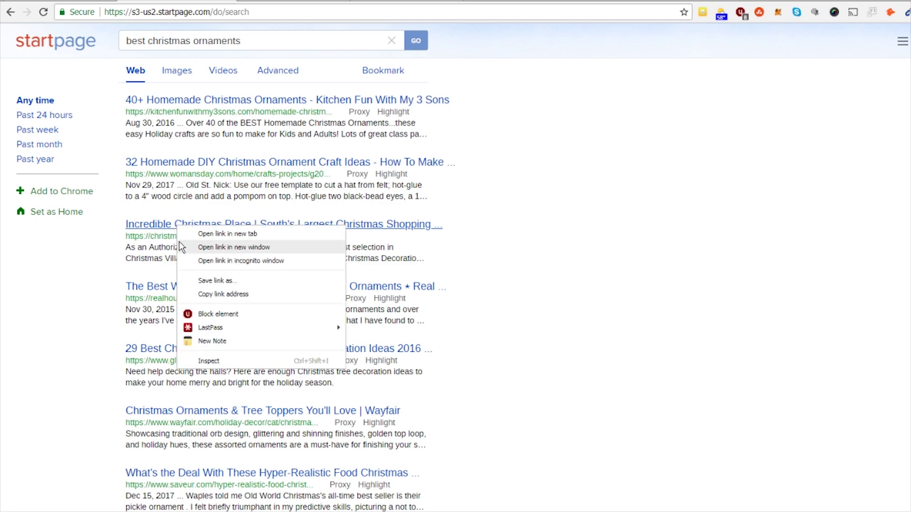
{"action": "left_click", "coordinate": [211, 295]}
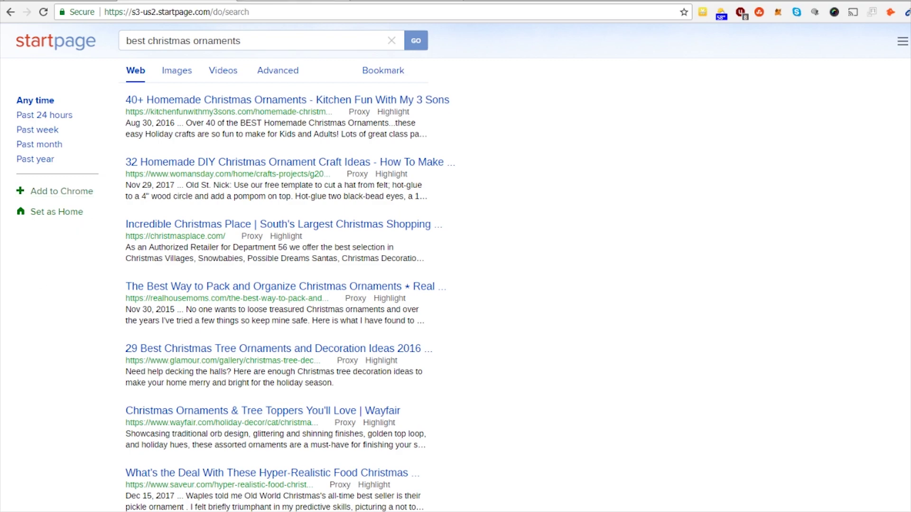
{"action": "key", "text": "ctrl+Tab"}
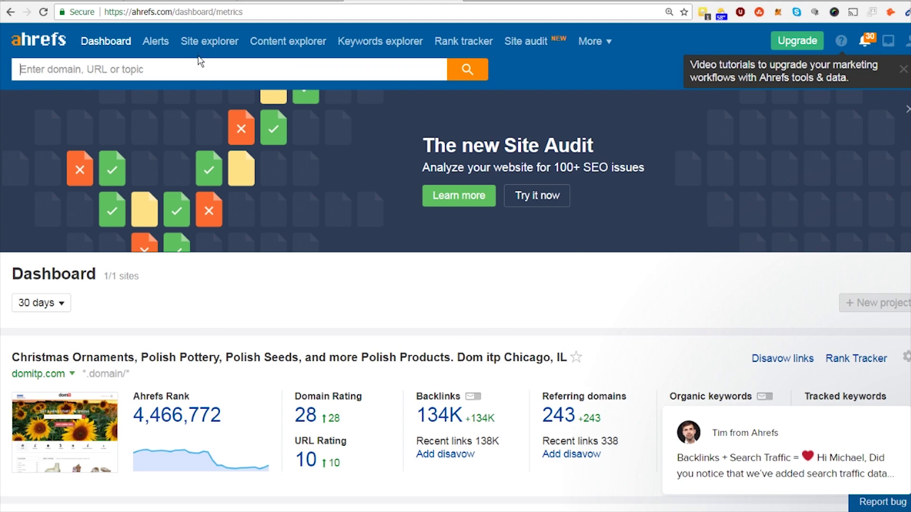
{"action": "left_click", "coordinate": [200, 64]}
{"action": "key", "text": "ctrl+v"}
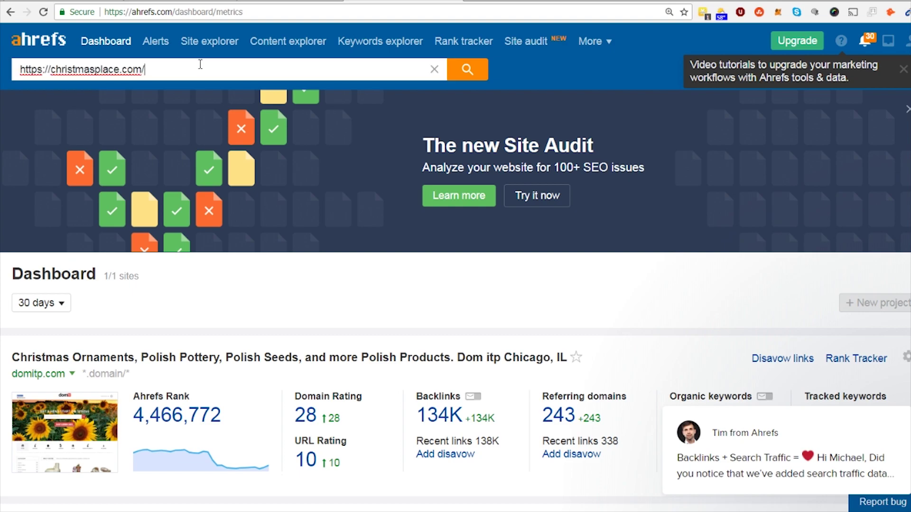
{"action": "key", "text": "Return"}
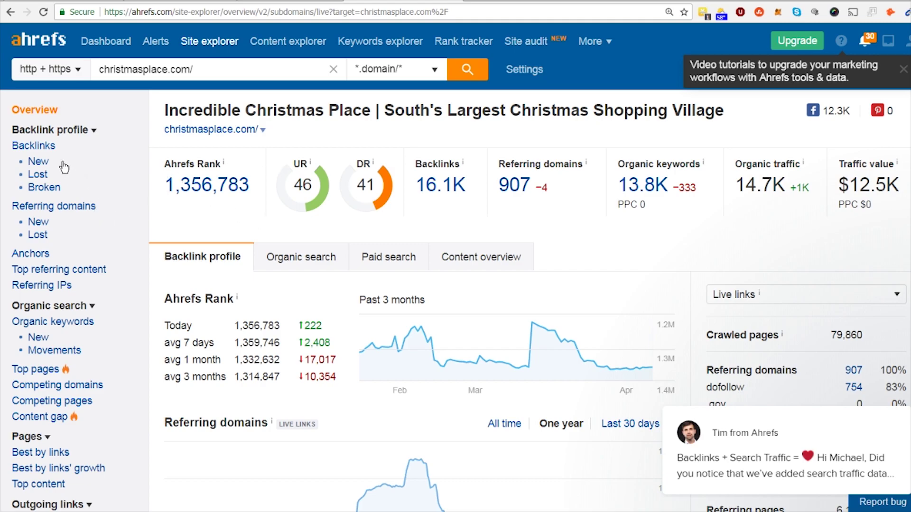
Open the christmasplace.com backlinks report and launch the top Copyblogger article in a new tab
{"action": "left_click", "coordinate": [41, 149]}
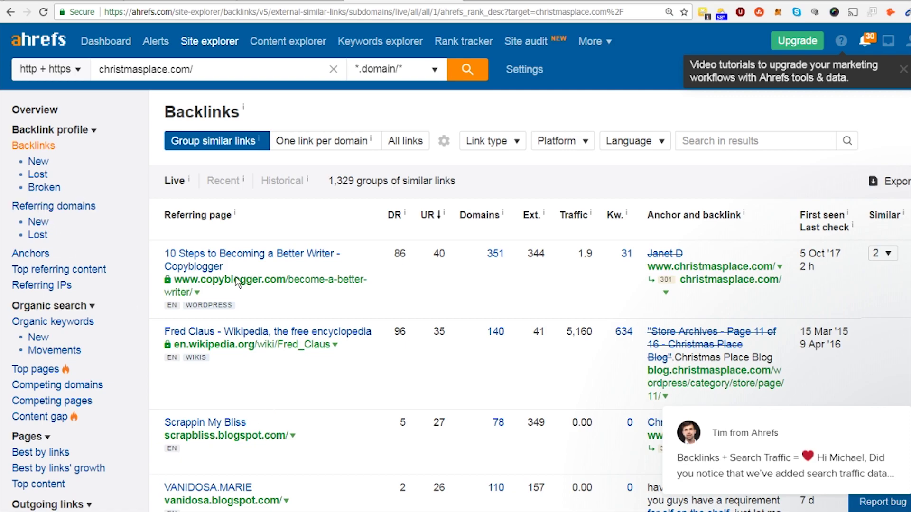
{"action": "right_click", "coordinate": [220, 254]}
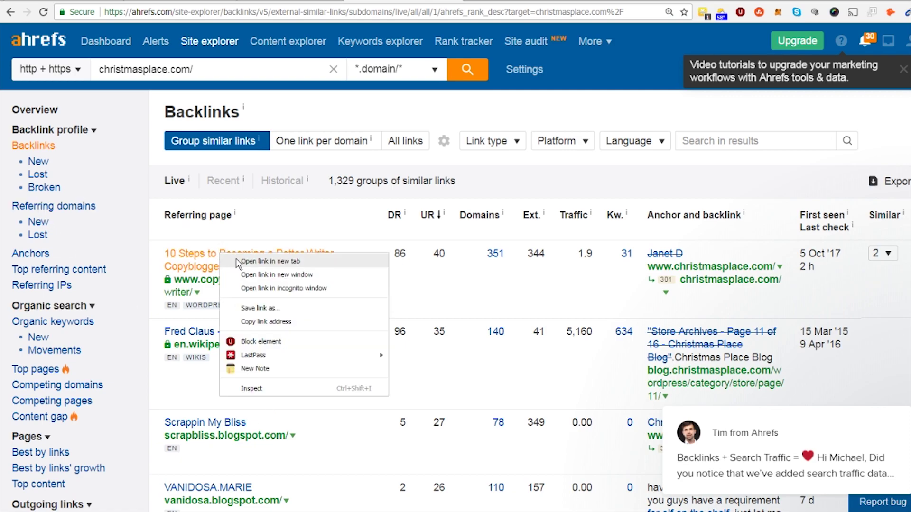
{"action": "left_click", "coordinate": [239, 262]}
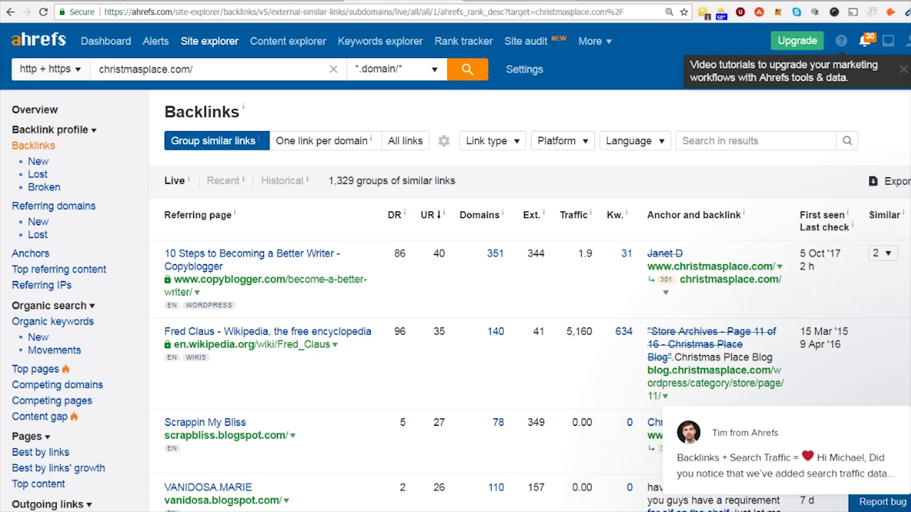
Search the Copyblogger article for the name of the commenter carrying the backlink
{"action": "key", "text": "ctrl+Tab"}
{"action": "key", "text": "ctrl+f"}
{"action": "type", "text": "janet"}
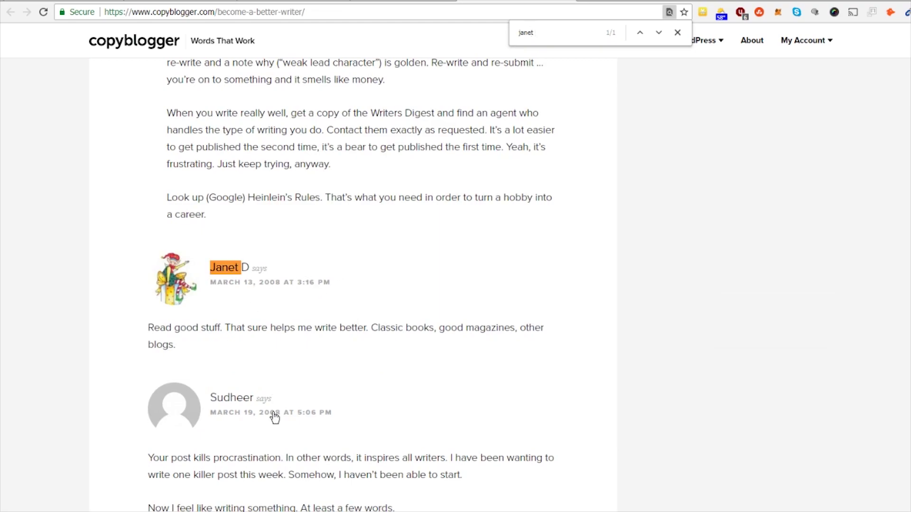
Scroll the Copyblogger comments to the closed-comments notice, then close the tab back to Ahrefs
{"action": "scroll", "coordinate": [264, 400], "scroll_direction": "down", "scroll_amount": 15}
{"action": "scroll", "coordinate": [264, 400], "scroll_direction": "down", "scroll_amount": 15}
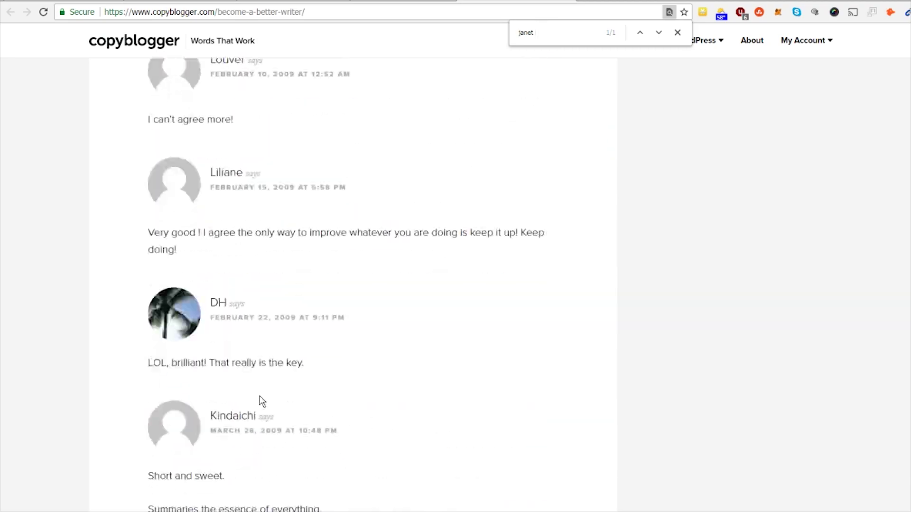
{"action": "scroll", "coordinate": [259, 403], "scroll_direction": "down", "scroll_amount": 10}
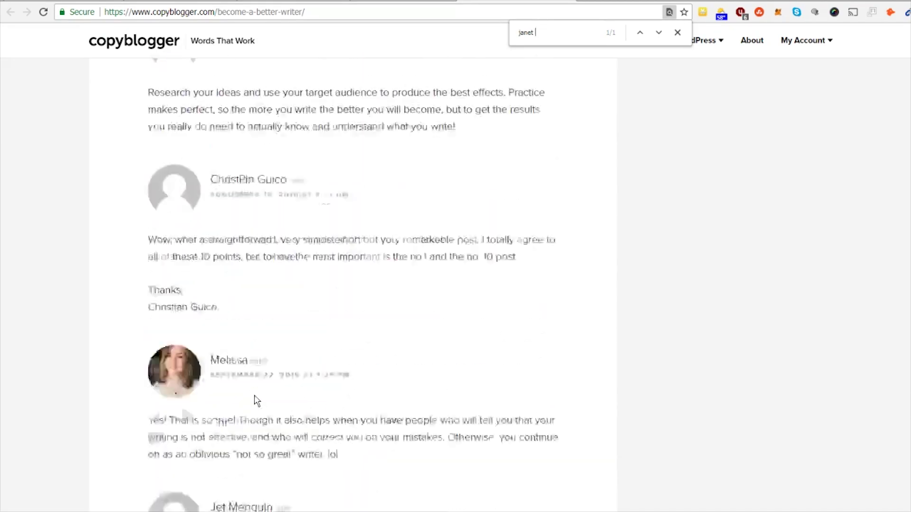
{"action": "scroll", "coordinate": [353, 285], "scroll_direction": "down", "scroll_amount": 20}
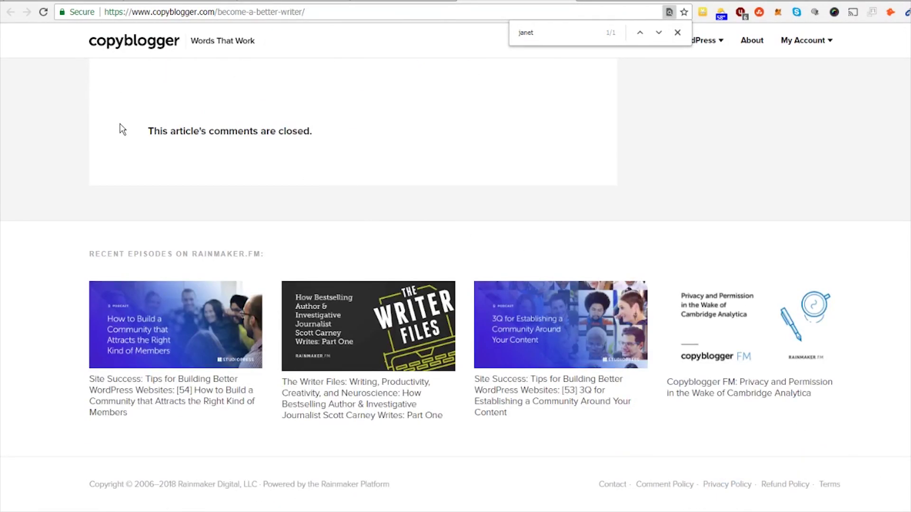
{"action": "left_click_drag", "start_coordinate": [119, 130], "coordinate": [315, 159]}
{"action": "left_click", "coordinate": [312, 140]}
{"action": "key", "text": "ctrl+w"}
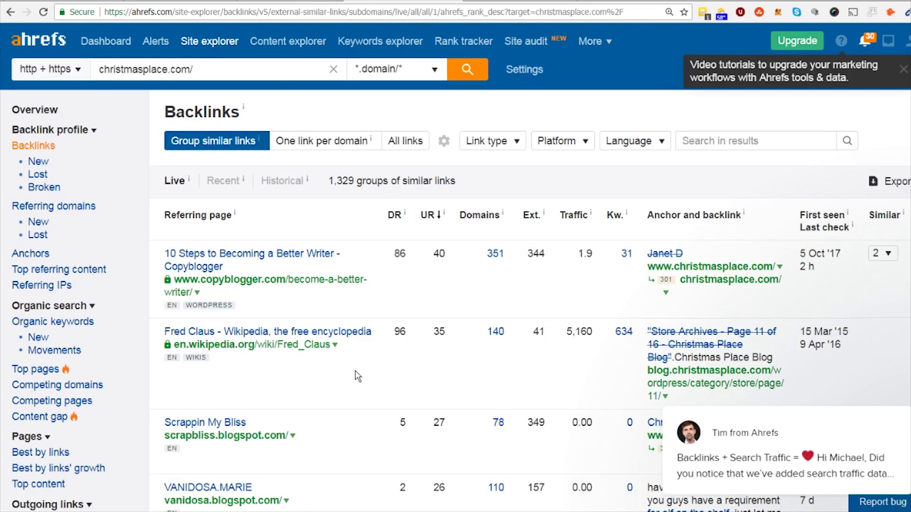
{"action": "scroll", "coordinate": [351, 370], "scroll_direction": "down", "scroll_amount": 7}
{"action": "scroll", "coordinate": [341, 361], "scroll_direction": "up", "scroll_amount": 7}
{"action": "scroll", "coordinate": [455, 284], "scroll_direction": "down", "scroll_amount": 9}
{"action": "scroll", "coordinate": [456, 284], "scroll_direction": "up", "scroll_amount": 9}
{"action": "scroll", "coordinate": [455, 284], "scroll_direction": "down", "scroll_amount": 3}
{"action": "scroll", "coordinate": [455, 284], "scroll_direction": "down", "scroll_amount": 4}
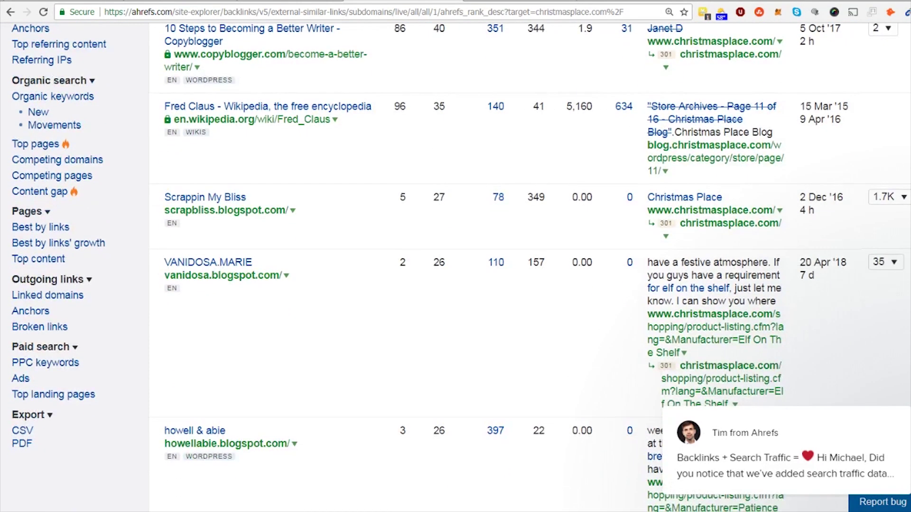
{"action": "scroll", "coordinate": [455, 284], "scroll_direction": "down", "scroll_amount": 1}
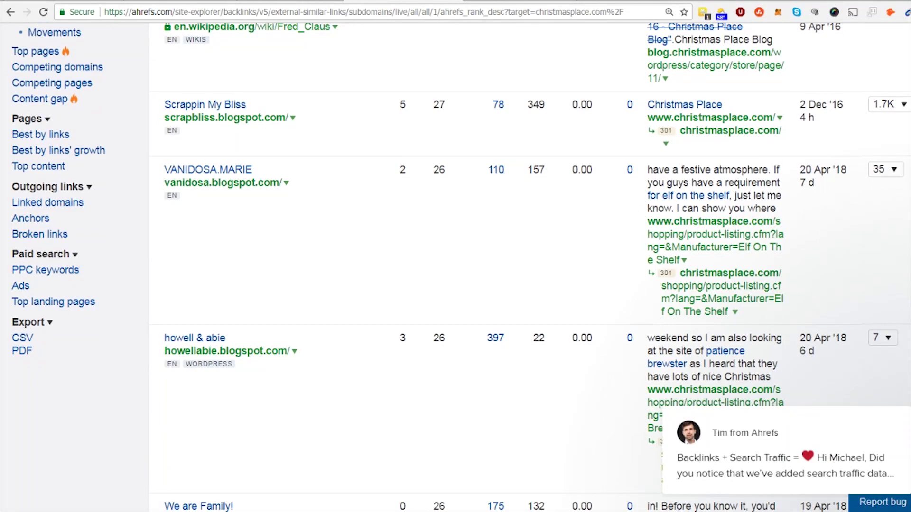
{"action": "scroll", "coordinate": [455, 284], "scroll_direction": "down", "scroll_amount": 3}
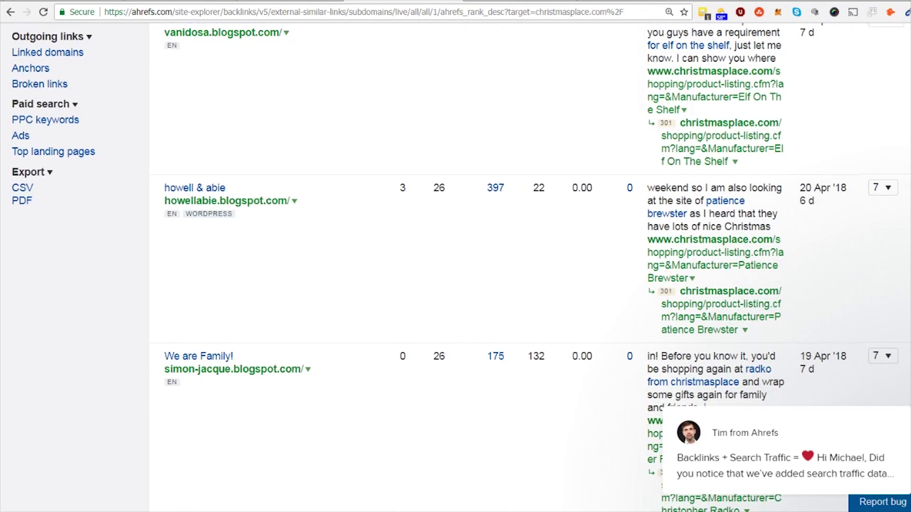
{"action": "scroll", "coordinate": [456, 285], "scroll_direction": "down", "scroll_amount": 3}
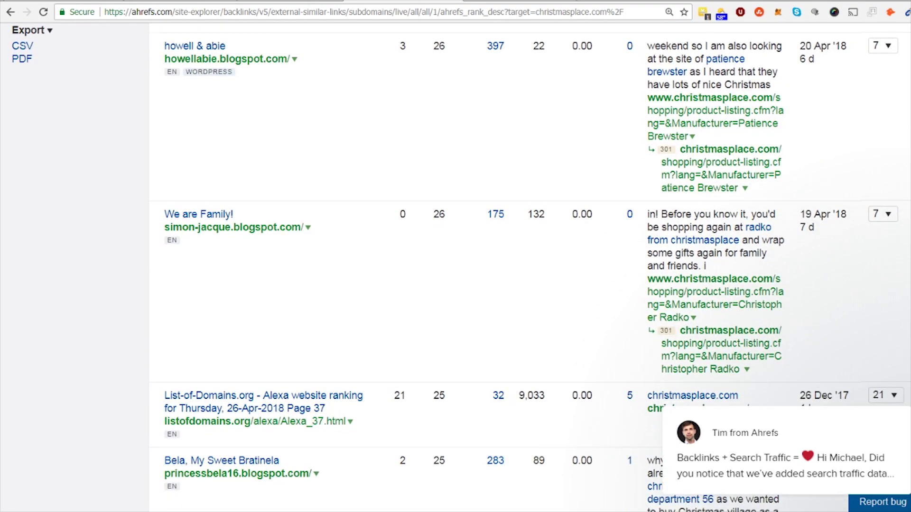
{"action": "scroll", "coordinate": [455, 285], "scroll_direction": "down", "scroll_amount": 1}
{"action": "scroll", "coordinate": [455, 285], "scroll_direction": "down", "scroll_amount": 1}
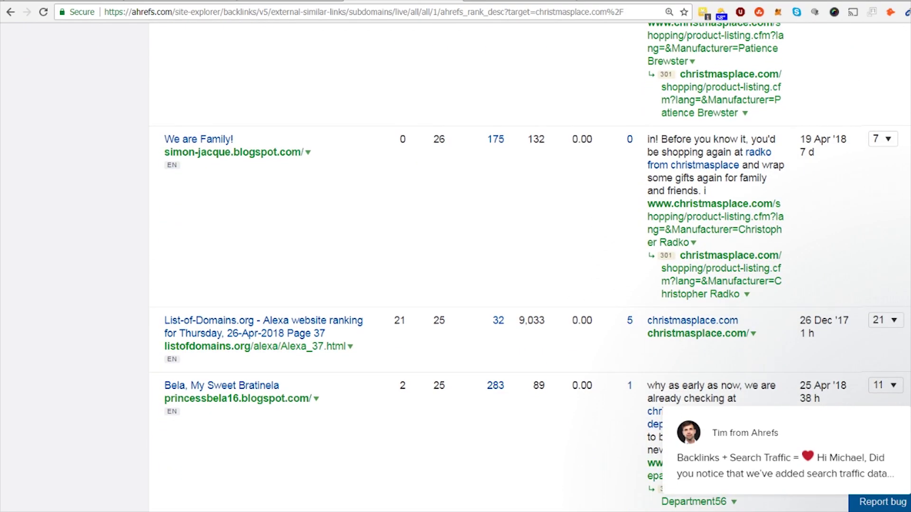
{"action": "scroll", "coordinate": [211, 272], "scroll_direction": "down", "scroll_amount": 1}
{"action": "scroll", "coordinate": [211, 272], "scroll_direction": "up", "scroll_amount": 2}
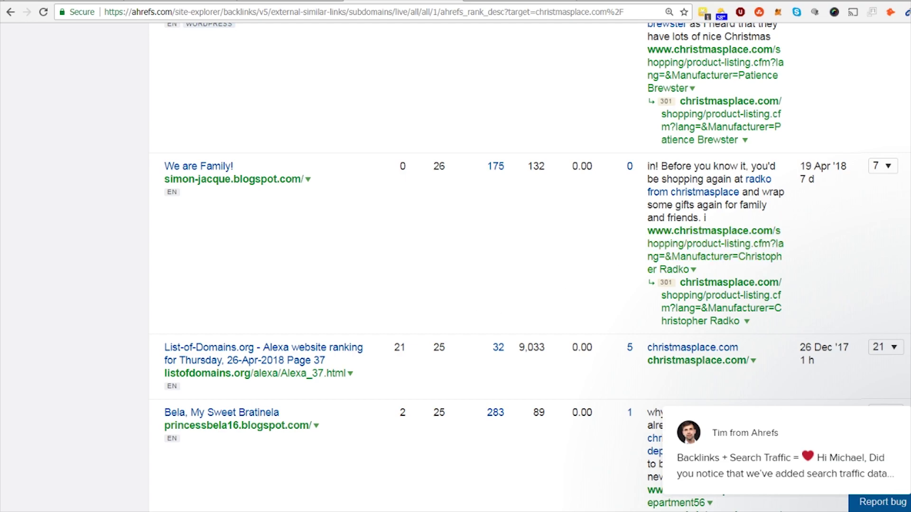
{"action": "scroll", "coordinate": [529, 266], "scroll_direction": "down", "scroll_amount": 3}
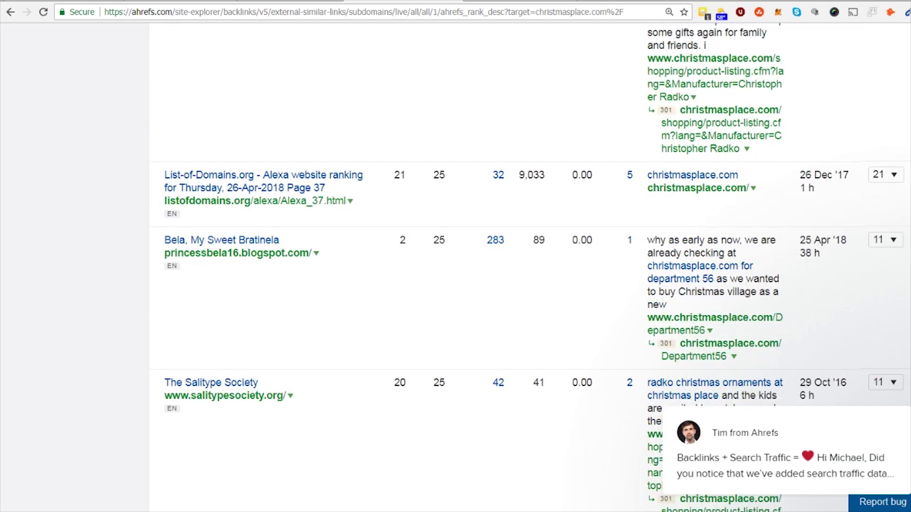
{"action": "scroll", "coordinate": [529, 266], "scroll_direction": "down", "scroll_amount": 2}
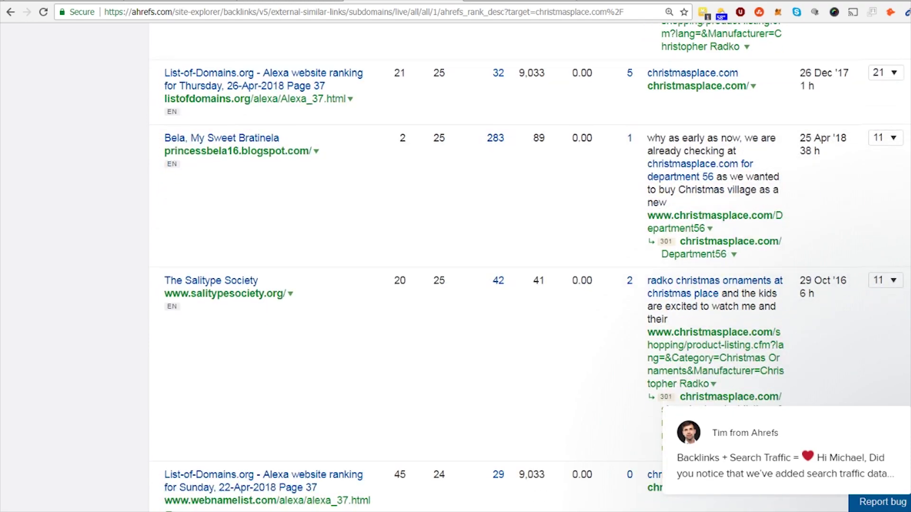
{"action": "scroll", "coordinate": [363, 307], "scroll_direction": "down", "scroll_amount": 1}
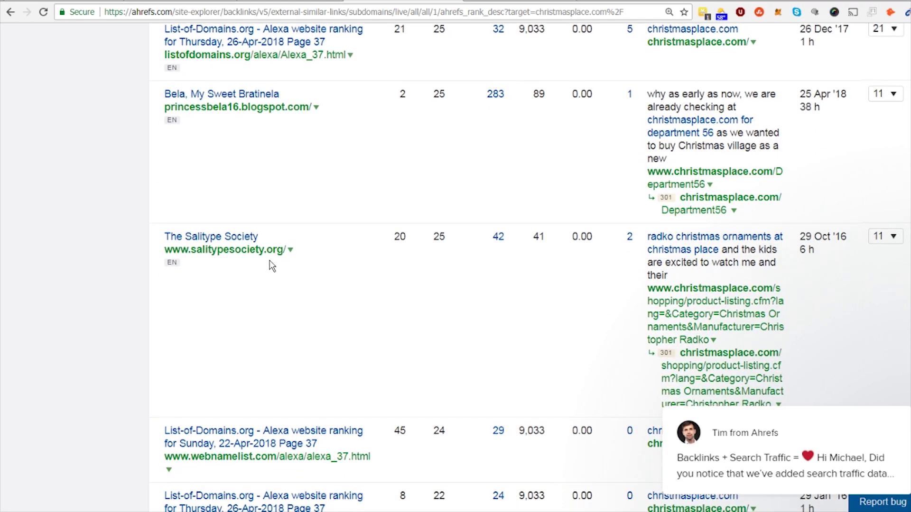
Open the Salitype Society's 'Almost Christmas!' post in a new window and read its 3 comments
{"action": "right_click", "coordinate": [249, 237]}
{"action": "left_click", "coordinate": [259, 252]}
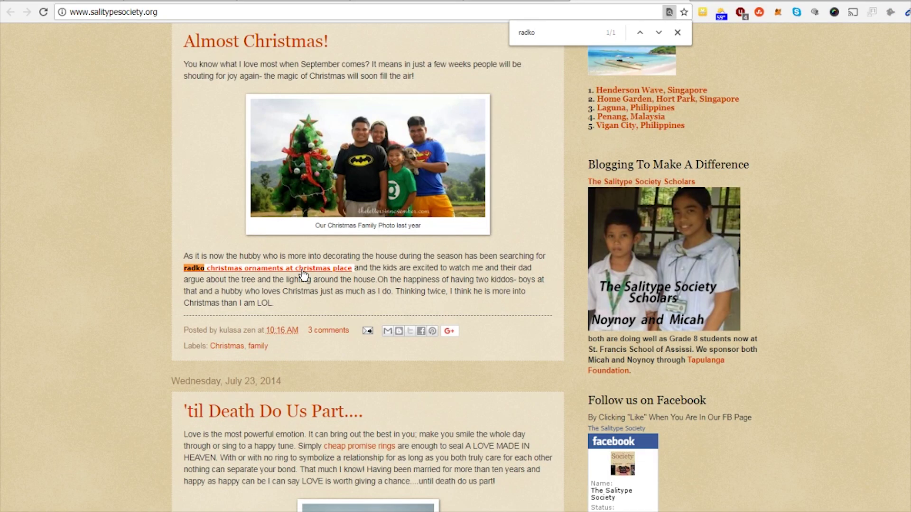
{"action": "left_click", "coordinate": [342, 332]}
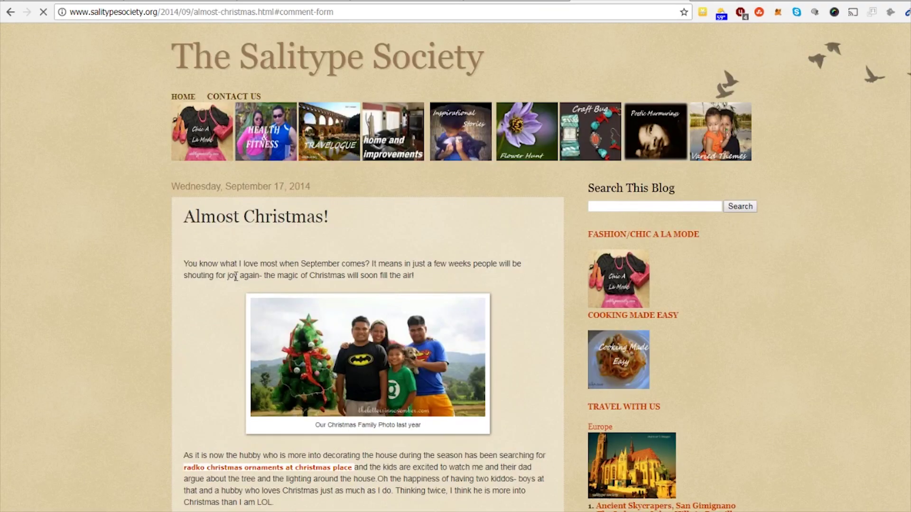
{"action": "scroll", "coordinate": [236, 280], "scroll_direction": "down", "scroll_amount": 20}
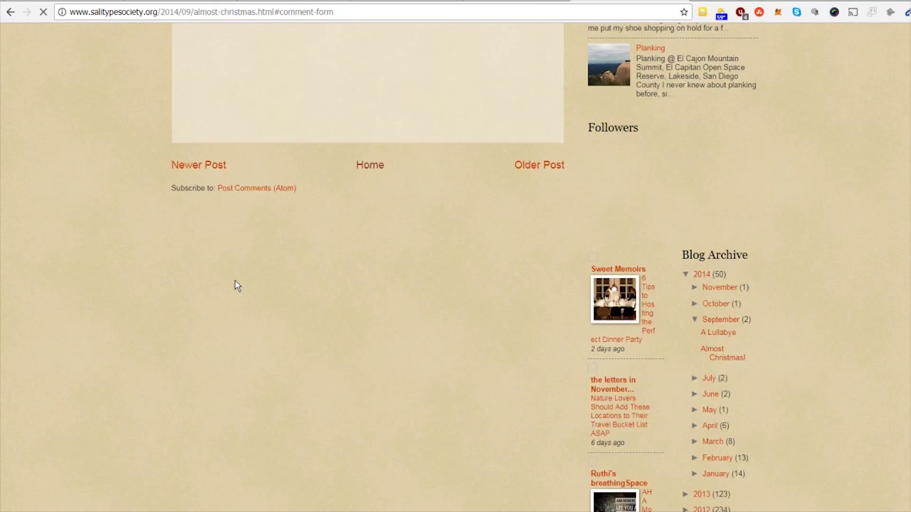
{"action": "scroll", "coordinate": [235, 280], "scroll_direction": "up", "scroll_amount": 10}
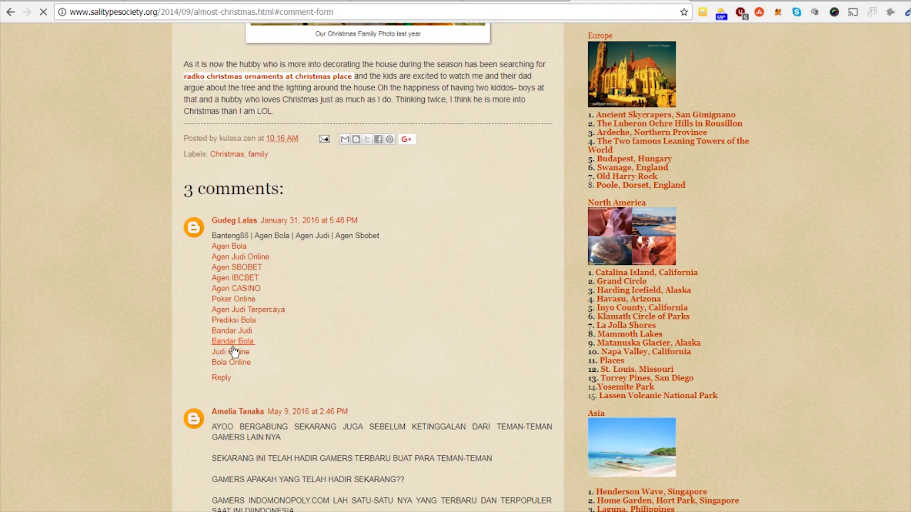
{"action": "scroll", "coordinate": [229, 359], "scroll_direction": "down", "scroll_amount": 15}
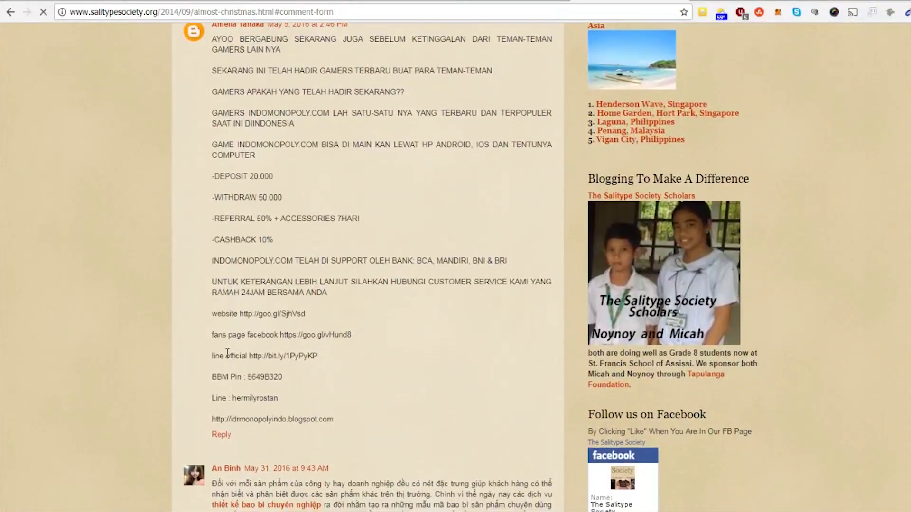
{"action": "scroll", "coordinate": [226, 352], "scroll_direction": "down", "scroll_amount": 3}
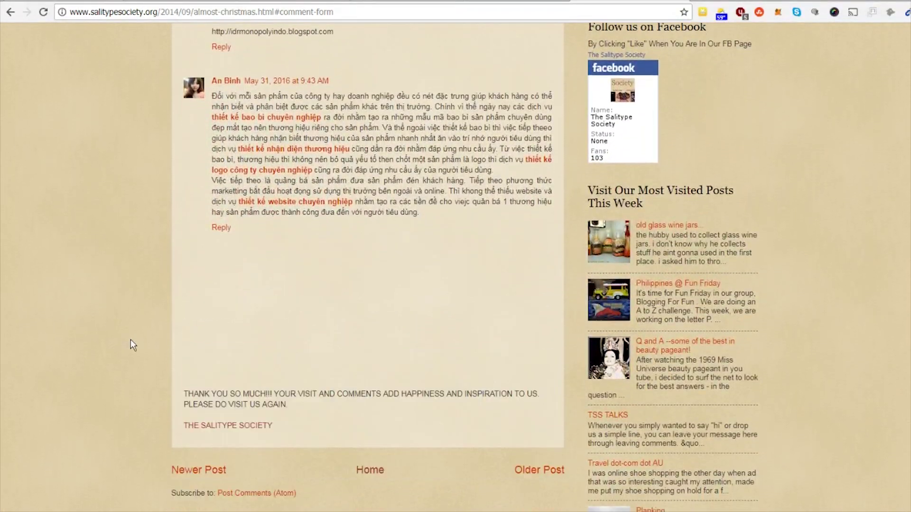
Check the post's title and date, skim the page, and close the window back to Ahrefs
{"action": "key", "text": "Home"}
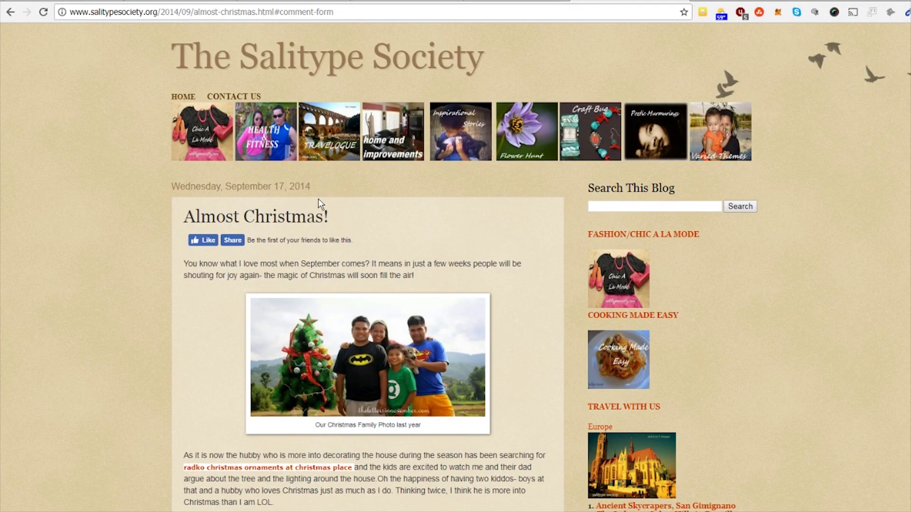
{"action": "left_click_drag", "start_coordinate": [328, 215], "coordinate": [195, 186]}
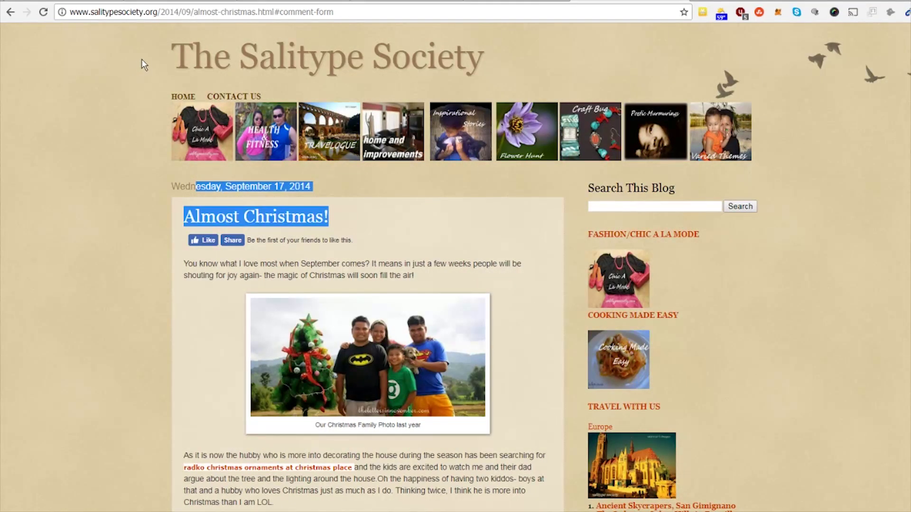
{"action": "key", "text": "End"}
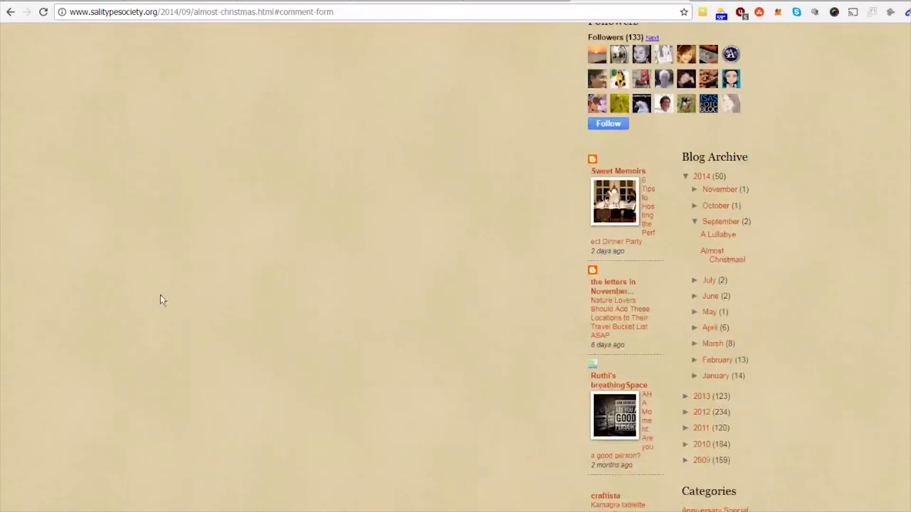
{"action": "scroll", "coordinate": [160, 295], "scroll_direction": "up", "scroll_amount": 5}
{"action": "key", "text": "Home"}
{"action": "key", "text": "ctrl+w"}
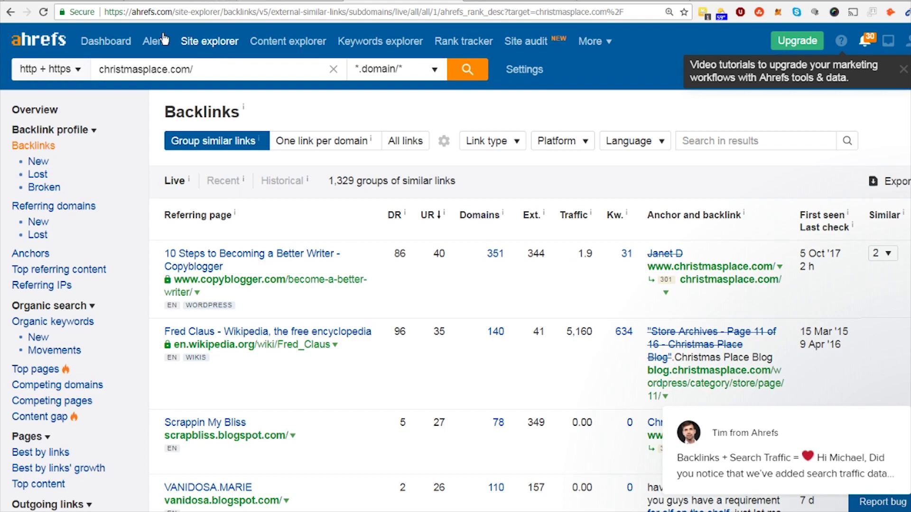
Copy christmasplace.com/ from the Ahrefs URL field and go to the 'Open Site Explorers' doc
{"action": "left_click_drag", "start_coordinate": [198, 70], "coordinate": [24, 39]}
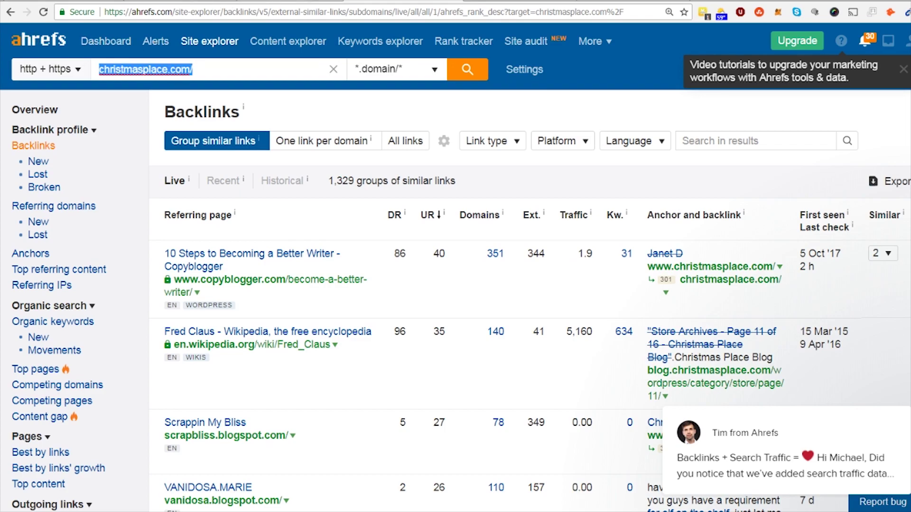
{"action": "key", "text": "ctrl+c"}
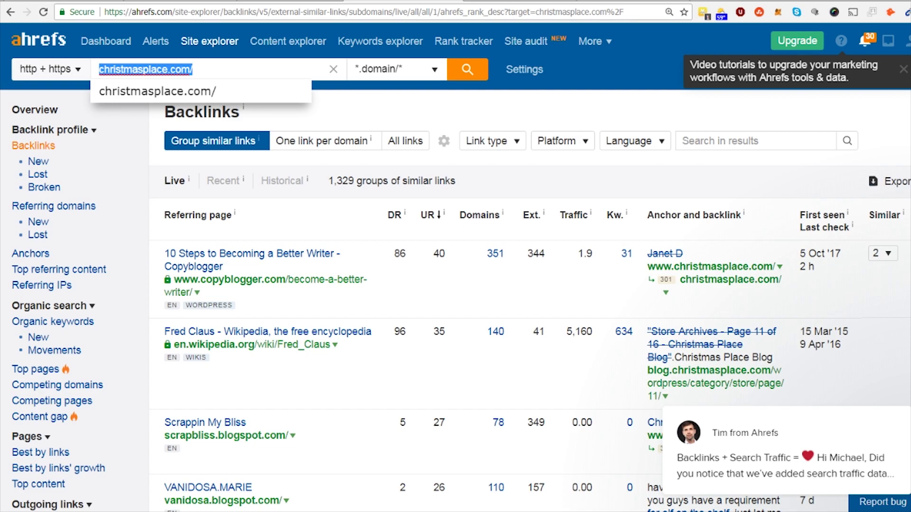
{"action": "left_click", "coordinate": [332, 2]}
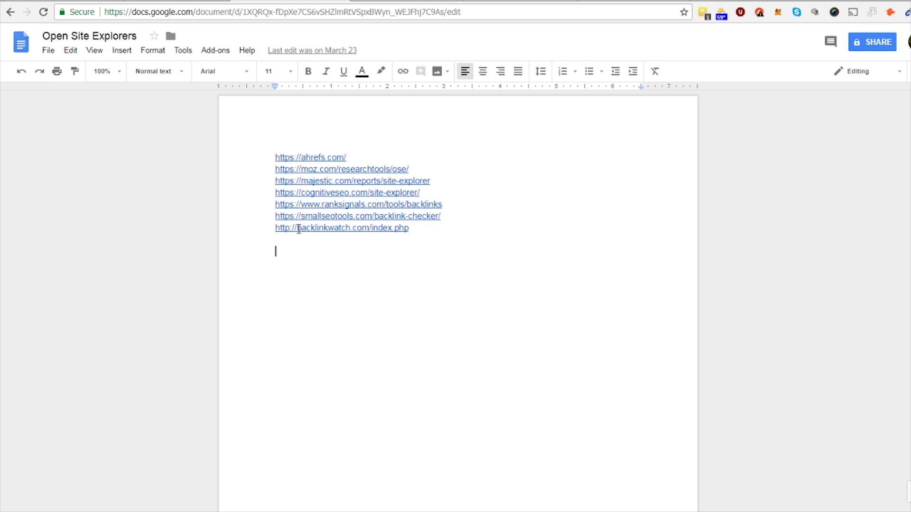
{"action": "left_click", "coordinate": [316, 168]}
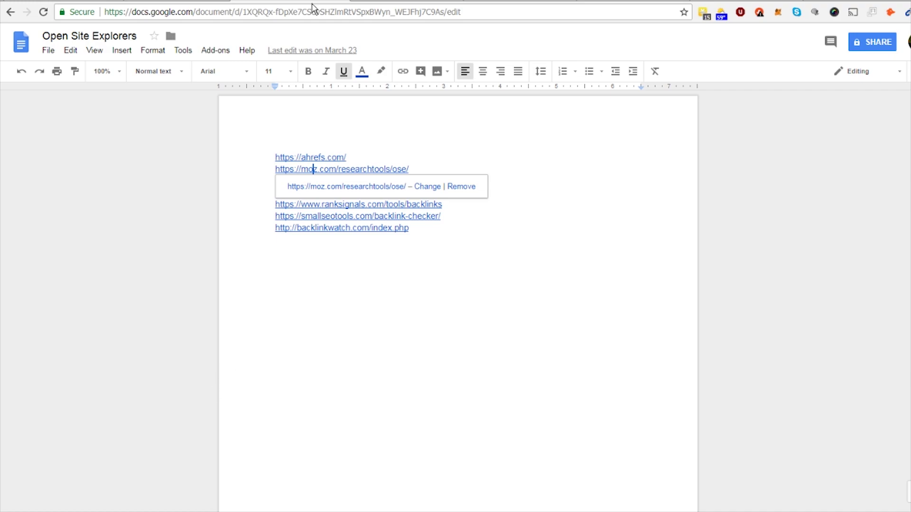
{"action": "left_click", "coordinate": [384, 357]}
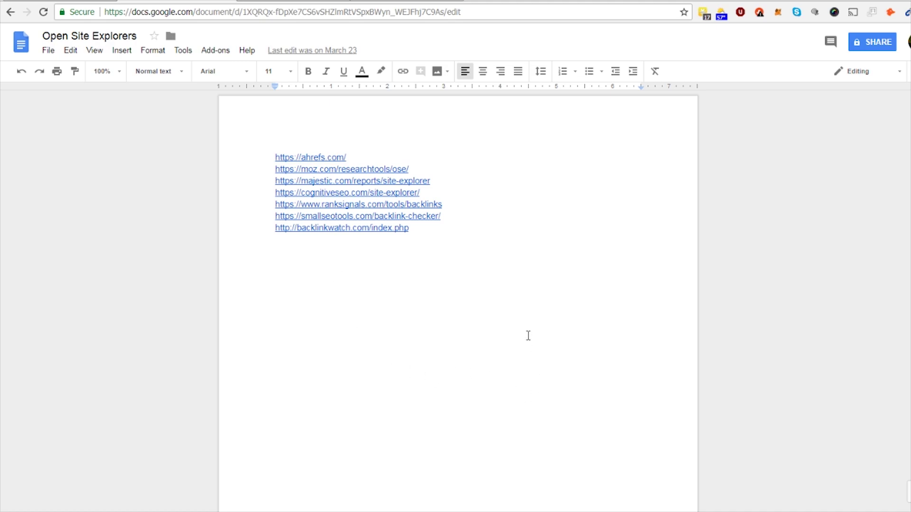
Open the moz Open Site Explorer page from the document's link
{"action": "left_click", "coordinate": [313, 170]}
{"action": "left_click", "coordinate": [346, 187]}
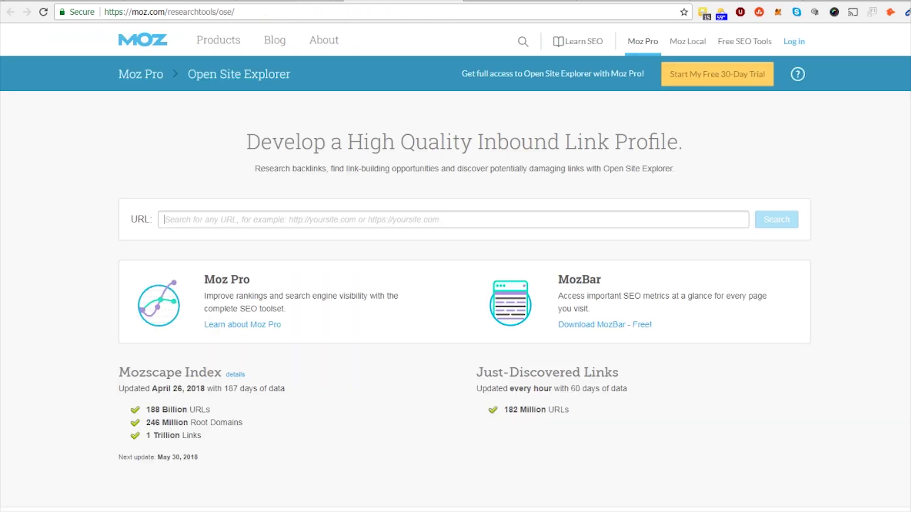
{"action": "key", "text": "ctrl+w"}
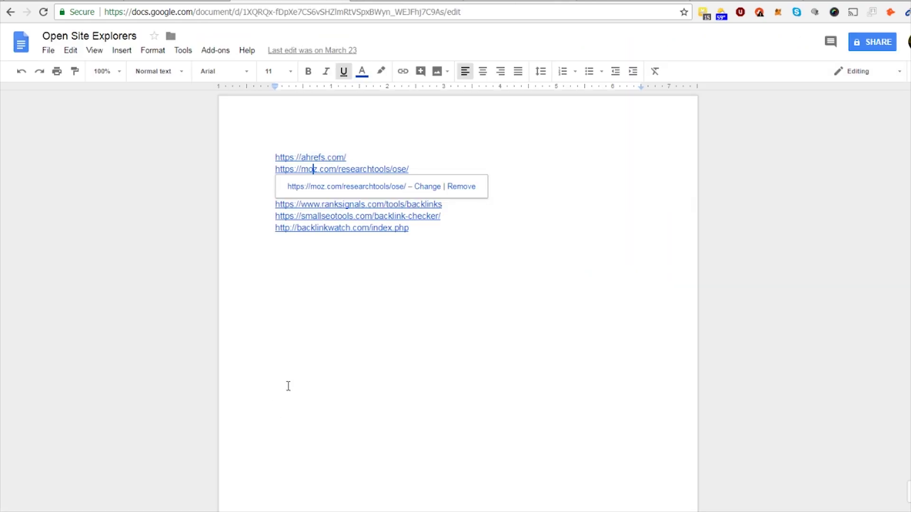
{"action": "left_click", "coordinate": [319, 273]}
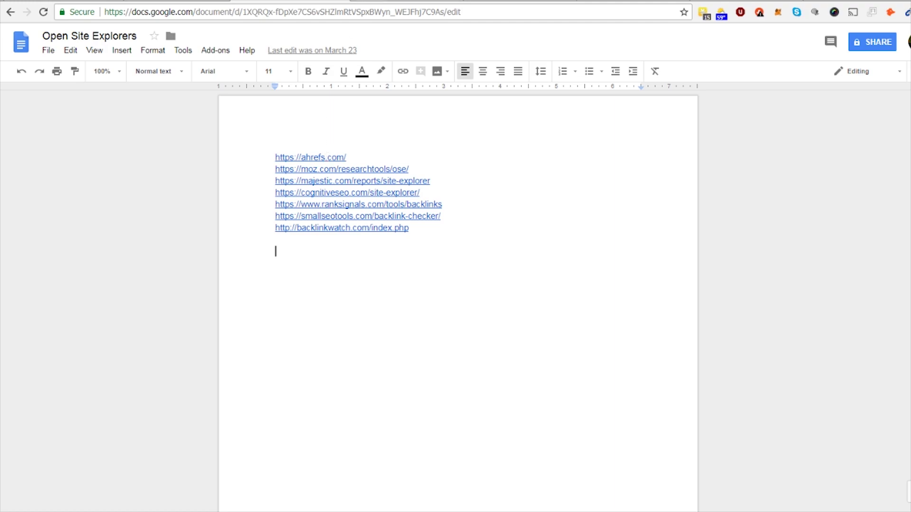
Look up christmasplace.com/ in Moz, showing Domain Authority 46 and Page Authority 48
{"action": "key", "text": "ctrl+Tab"}
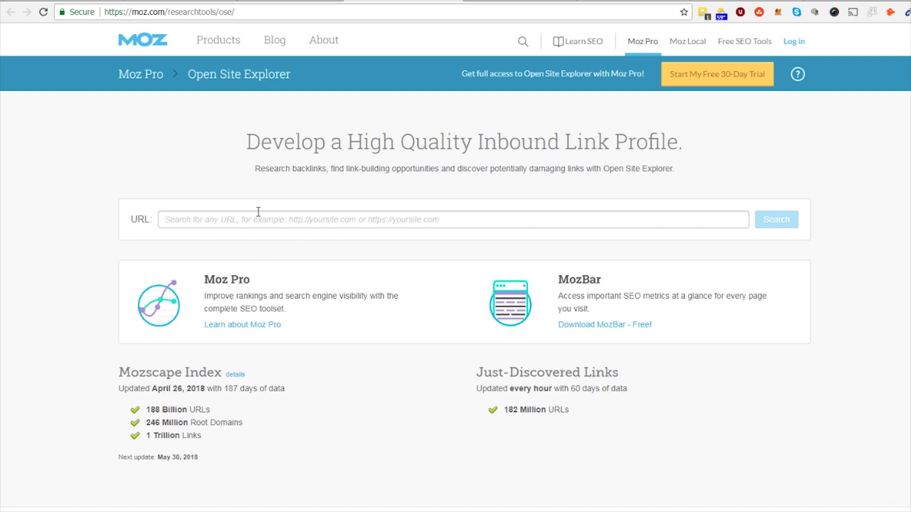
{"action": "left_click", "coordinate": [259, 220]}
{"action": "key", "text": "ctrl+v"}
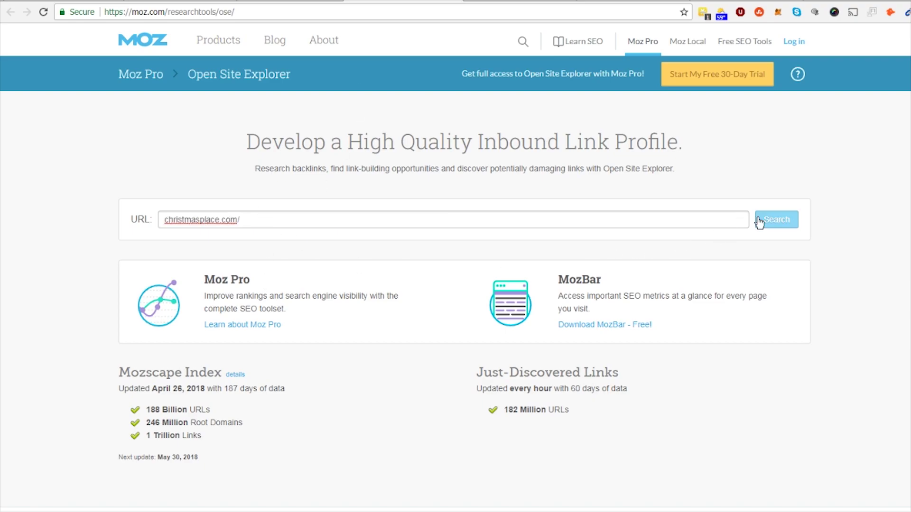
{"action": "left_click", "coordinate": [776, 220]}
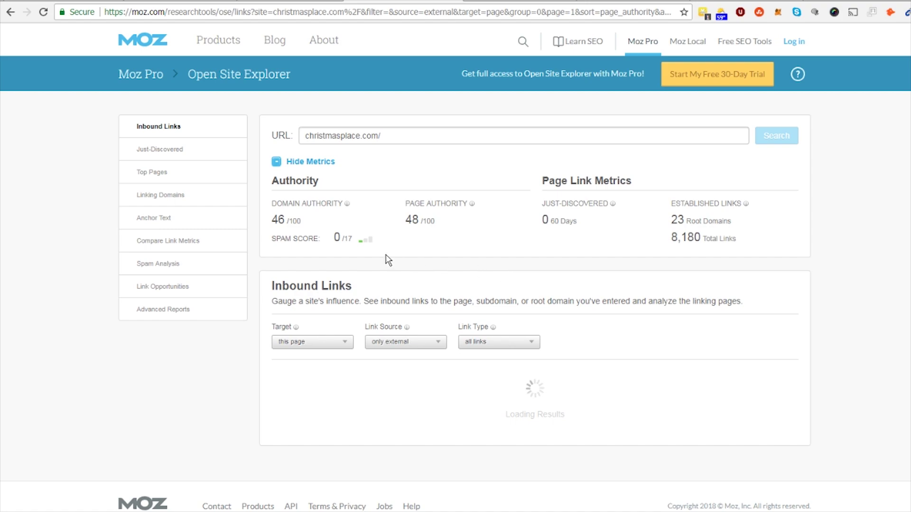
Scroll through Moz's inbound links for christmasplace.com, then return to the Ahrefs backlinks report
{"action": "left_click_drag", "start_coordinate": [386, 252], "coordinate": [243, 238]}
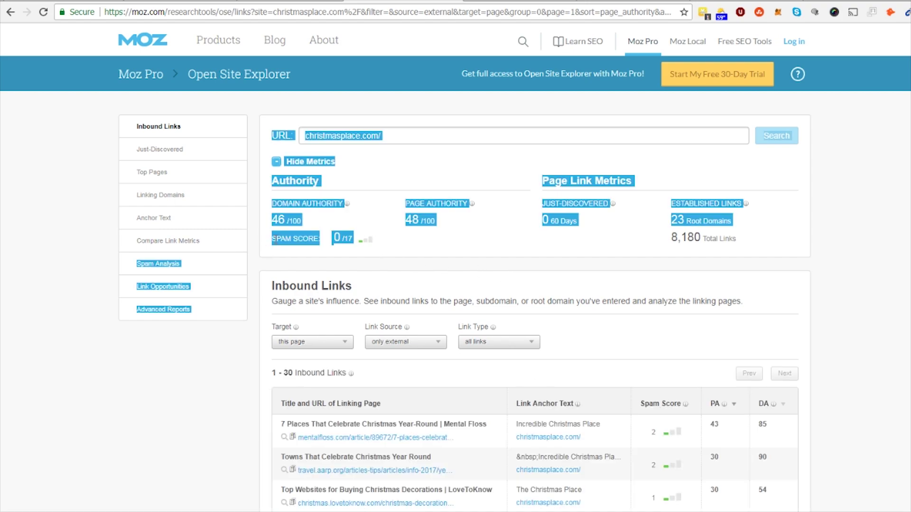
{"action": "left_click", "coordinate": [275, 240]}
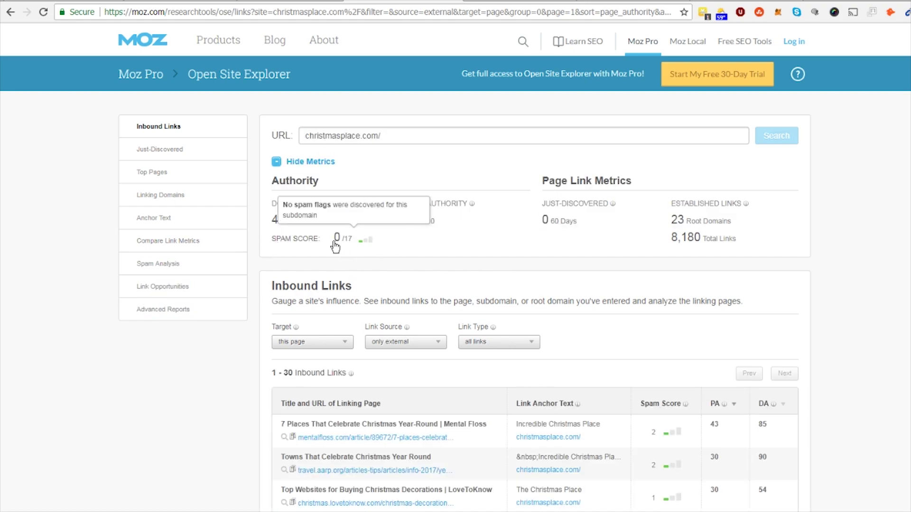
{"action": "scroll", "coordinate": [521, 285], "scroll_direction": "down", "scroll_amount": 5}
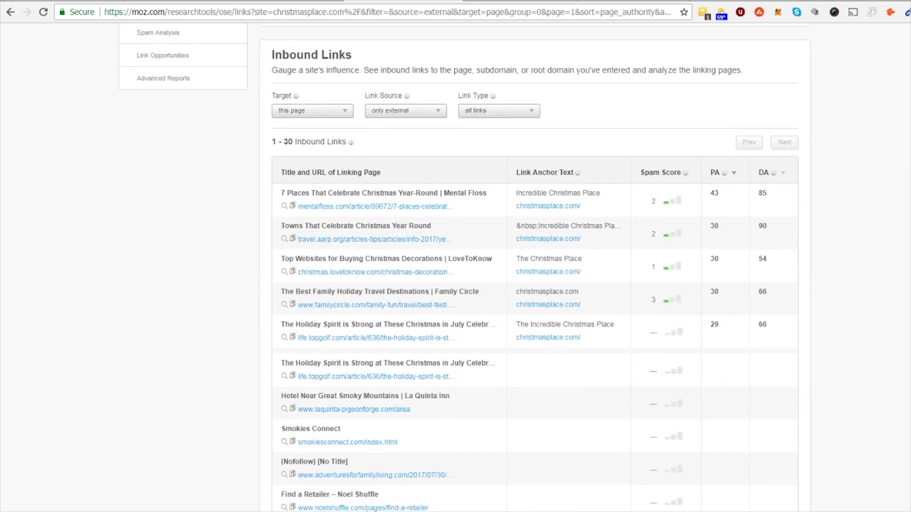
{"action": "scroll", "coordinate": [584, 166], "scroll_direction": "down", "scroll_amount": 1}
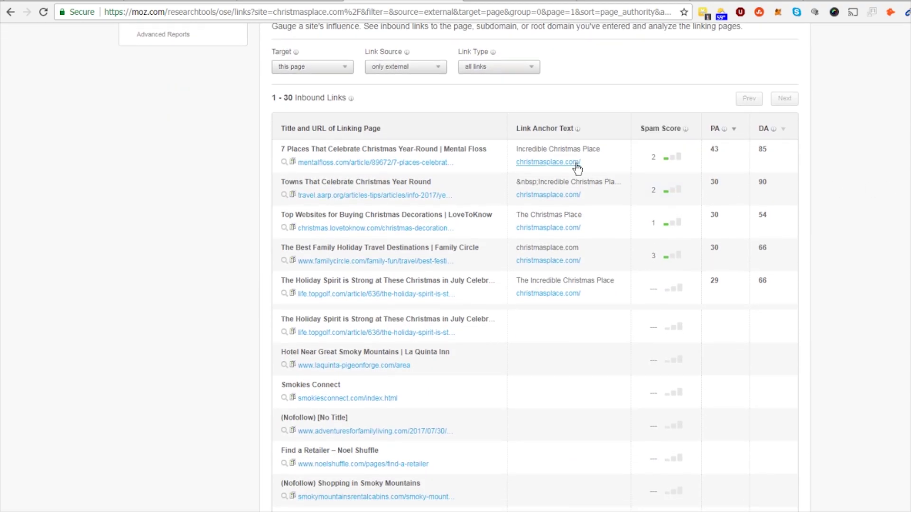
{"action": "scroll", "coordinate": [361, 243], "scroll_direction": "down", "scroll_amount": 2}
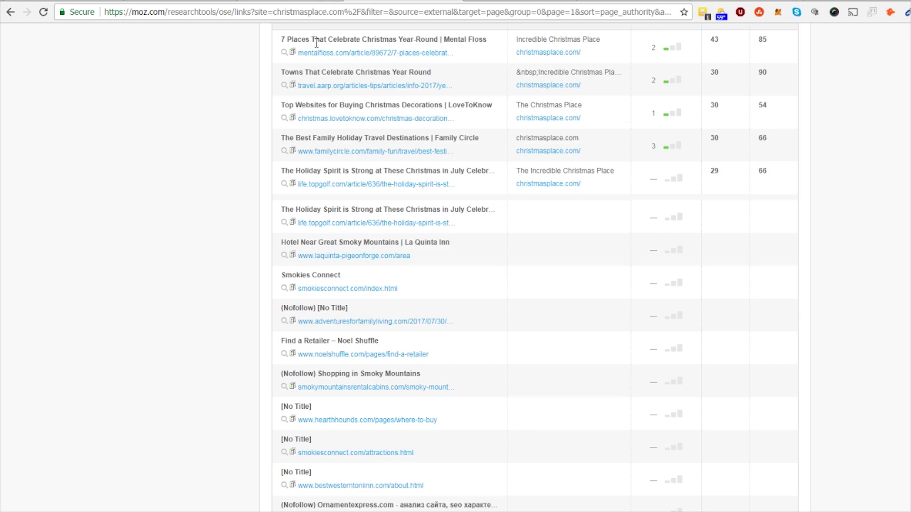
{"action": "key", "text": "ctrl+Tab"}
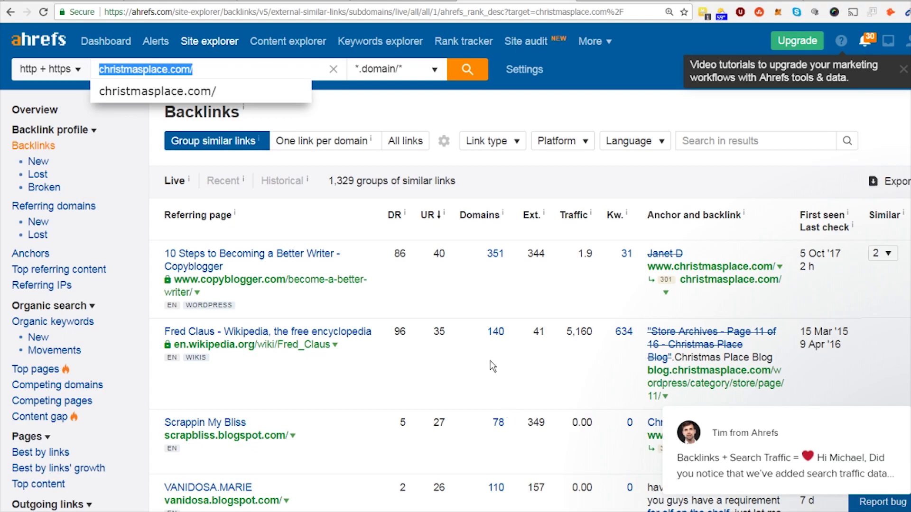
Preview the moz link in the document, glance at the Moz results, then close the preview in Open Site Explorers
{"action": "key", "text": "ctrl+shift+Tab"}
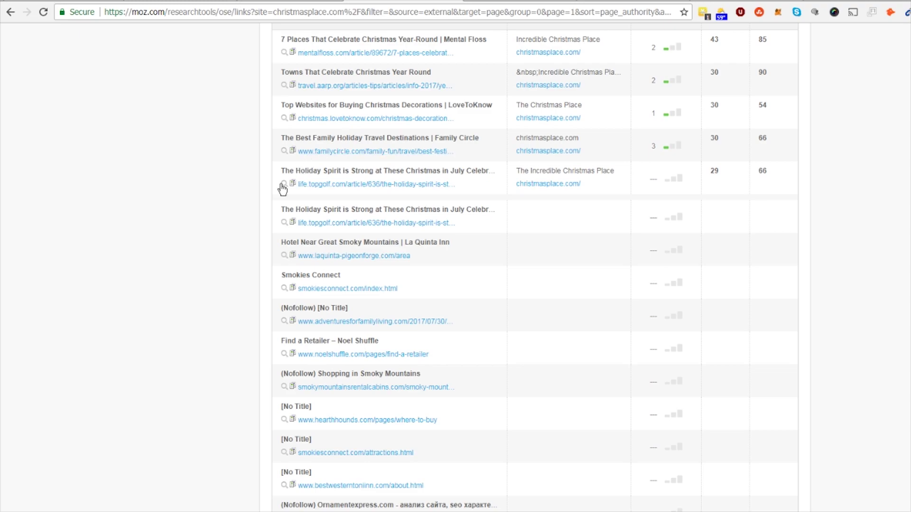
{"action": "scroll", "coordinate": [281, 188], "scroll_direction": "up", "scroll_amount": 8}
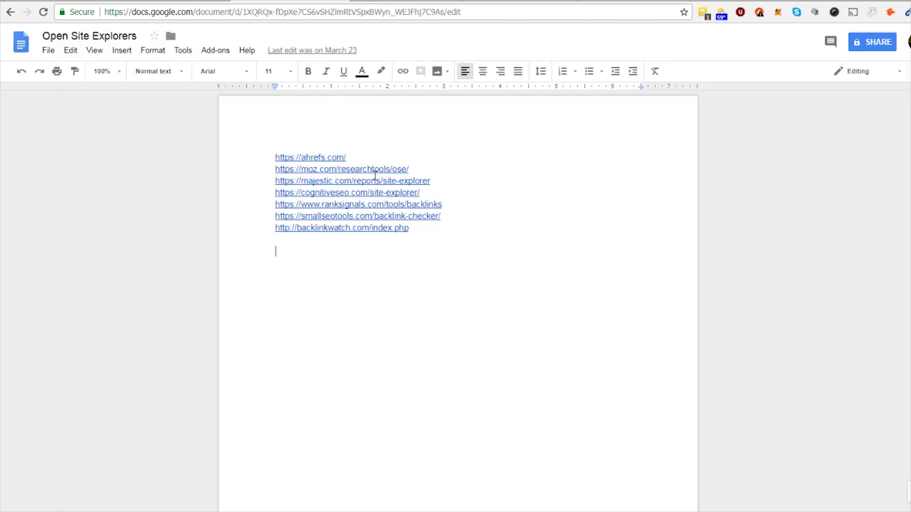
{"action": "left_click", "coordinate": [374, 170]}
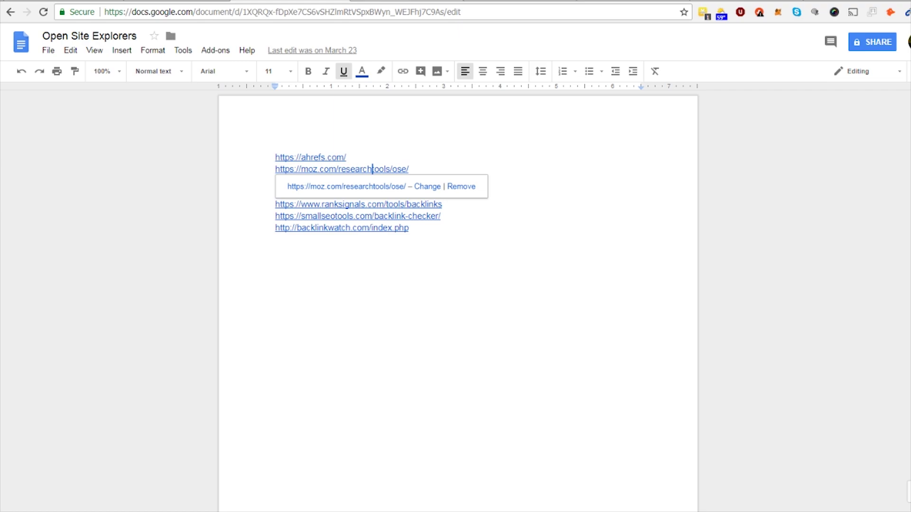
{"action": "key", "text": "ctrl+shift+Tab"}
{"action": "key", "text": "ctrl+Tab"}
{"action": "left_click", "coordinate": [292, 248]}
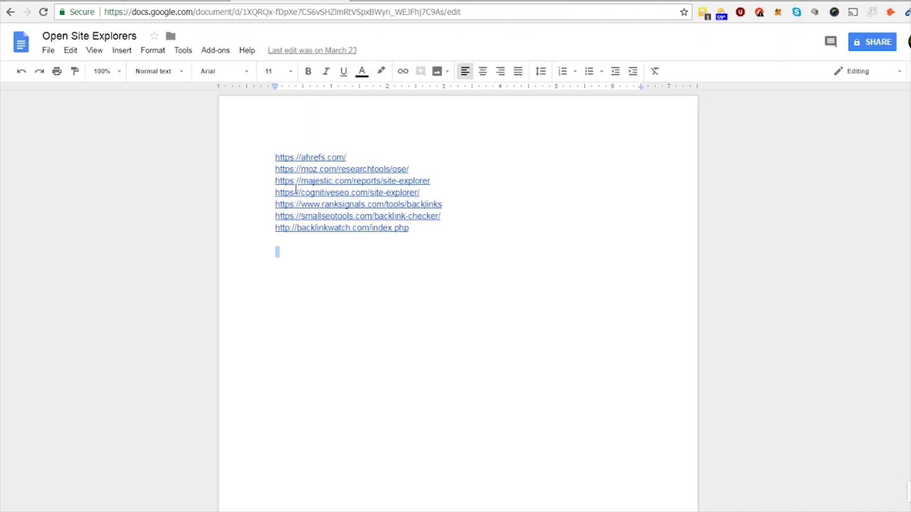